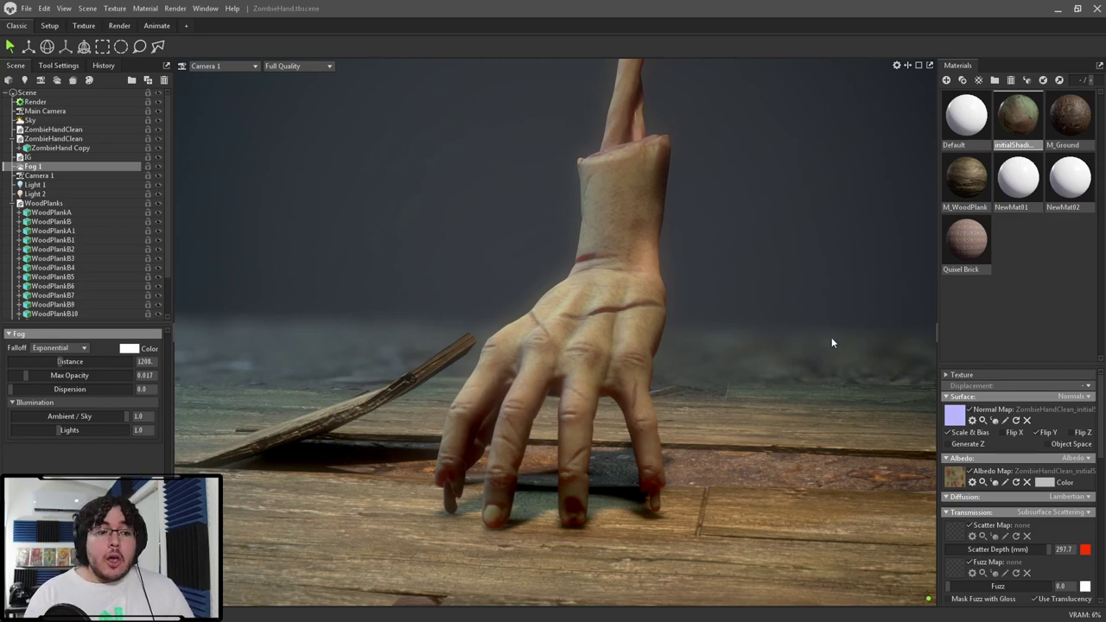
Select the hand mesh and switch the viewport from Camera 1 to Main Camera
left_click(776, 337)
left_click_drag(775, 289, 735, 275)
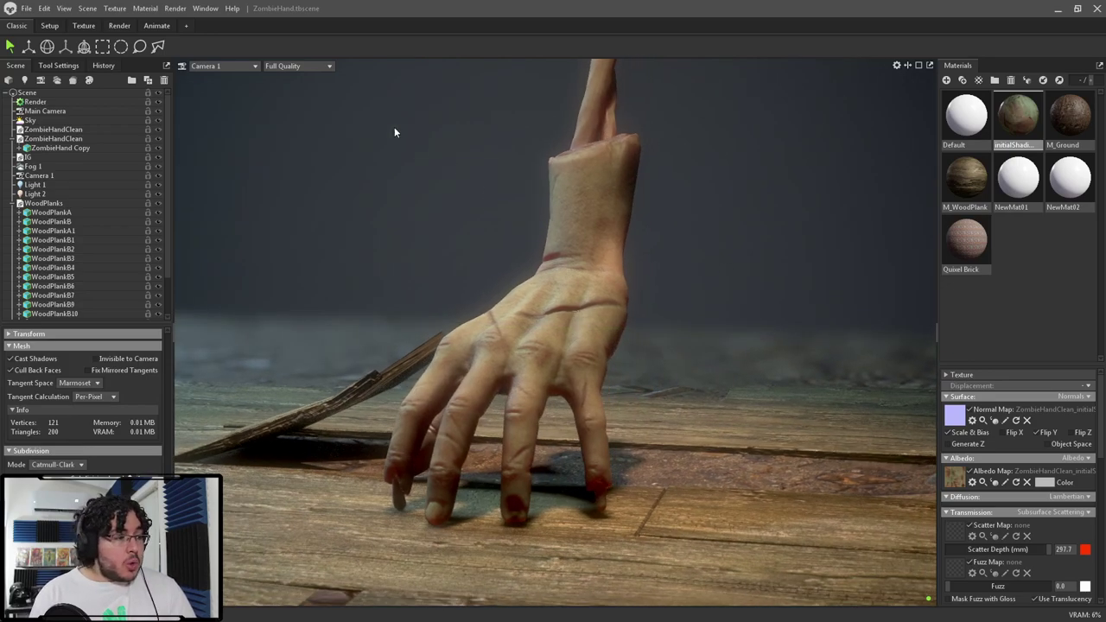
left_click(221, 67)
left_click(294, 67)
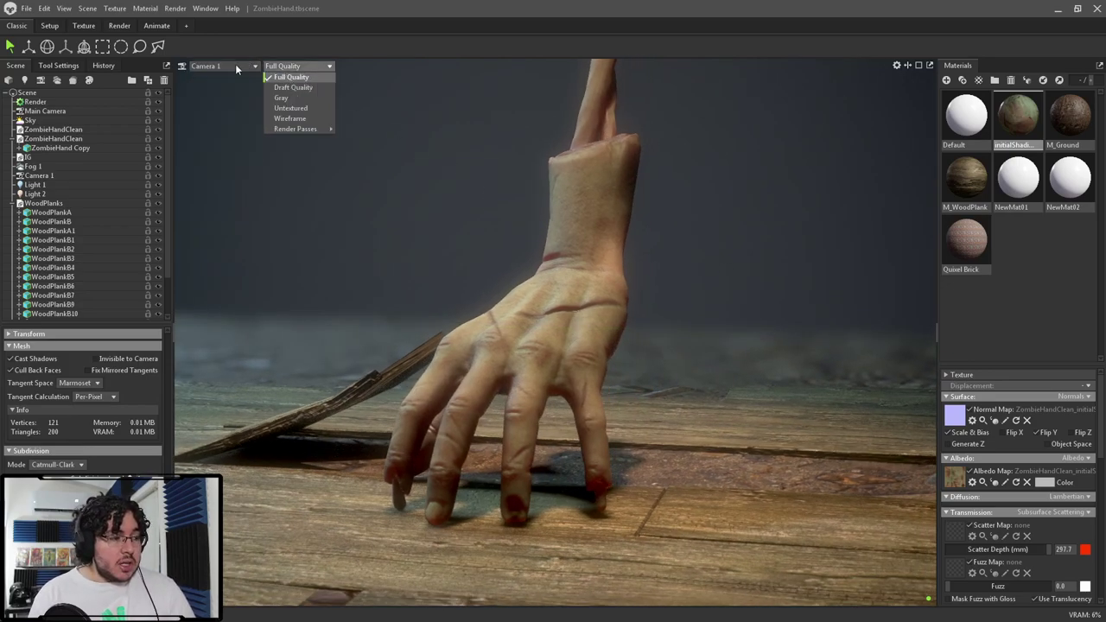
left_click(236, 68)
mouse_move(223, 78)
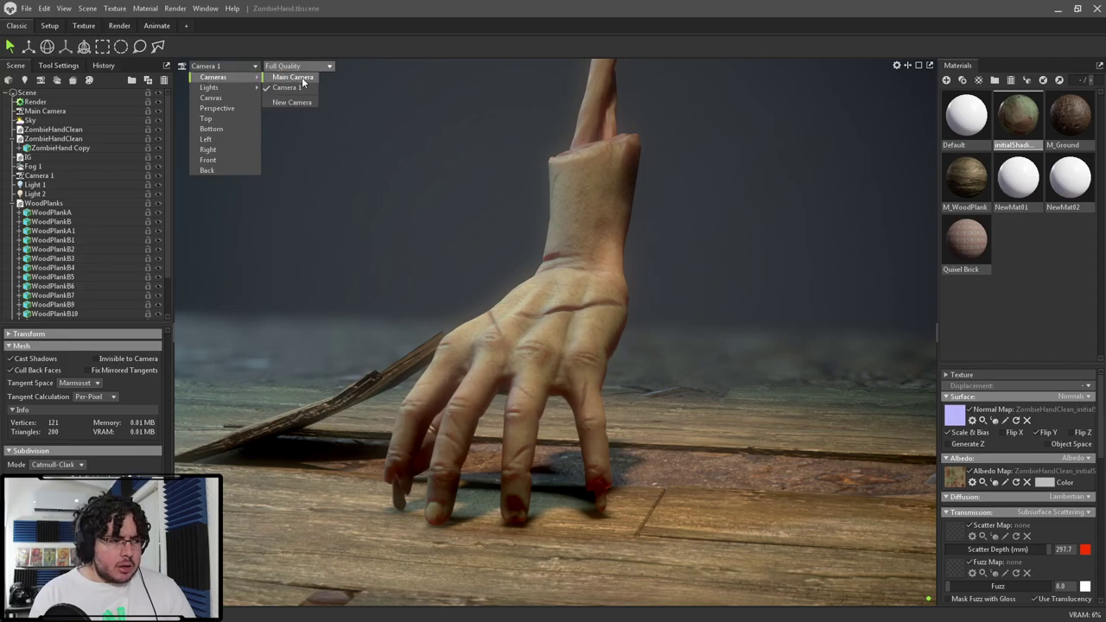
left_click(303, 82)
Zoom and orbit Main Camera until the hand fills the view, seen from the side
right_click_drag(313, 89, 239, 215)
left_click_drag(239, 216, 569, 306)
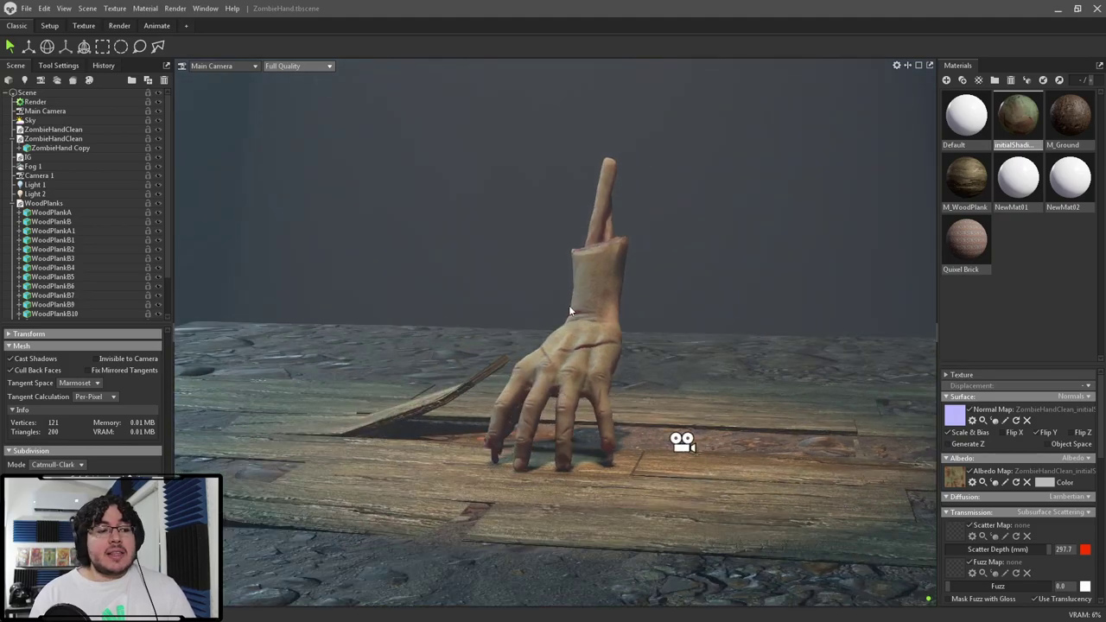
right_click_drag(568, 305, 635, 295)
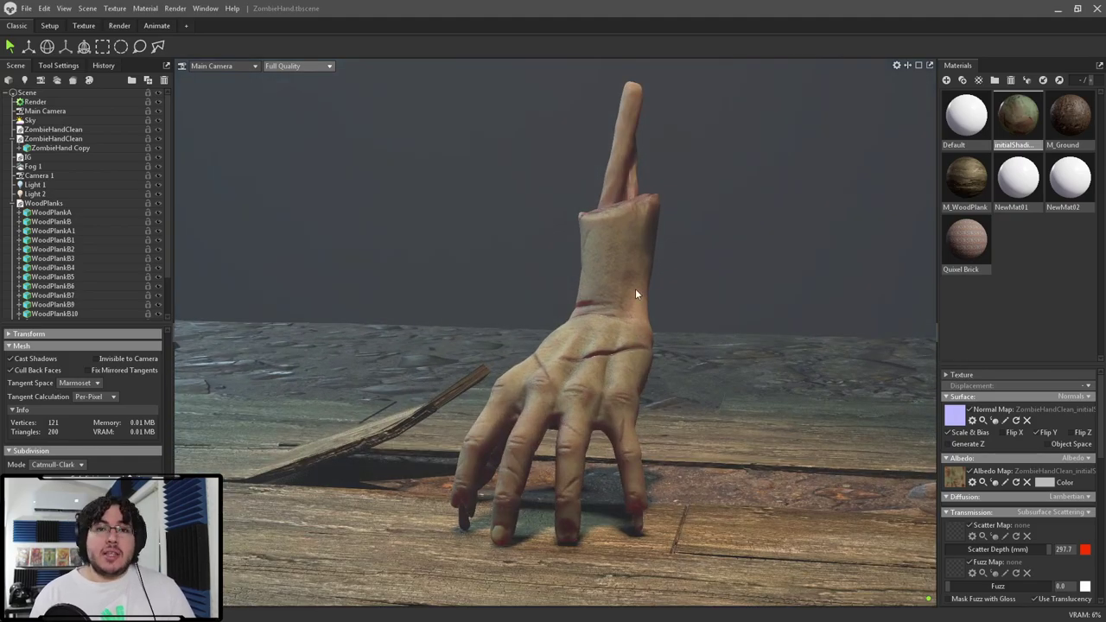
right_click_drag(637, 334, 340, 264)
left_click_drag(341, 264, 438, 307)
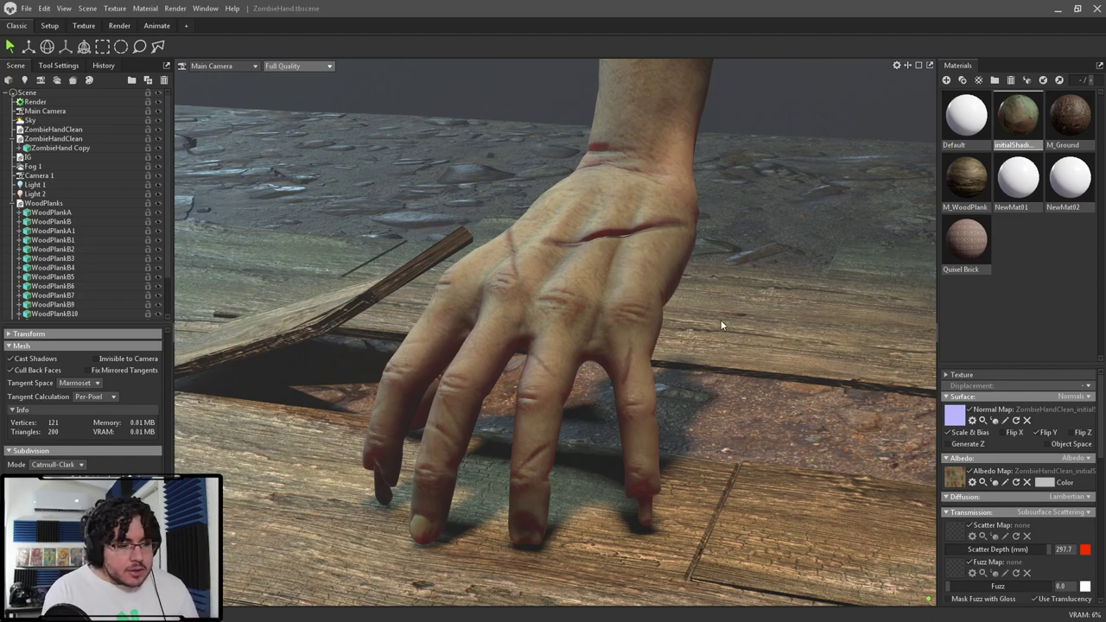
Orbit around the zombie hand, then switch to the Texture workspace
mouse_move(700, 278)
left_mouse_down()
mouse_move(657, 252)
mouse_move(689, 297)
left_mouse_up()
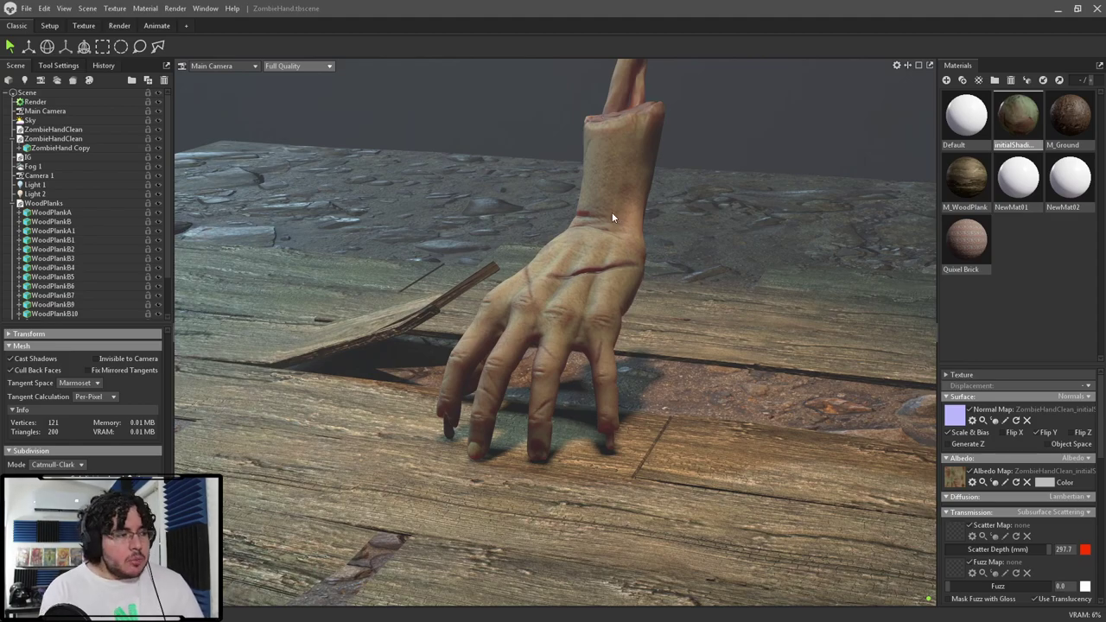
left_click_drag(567, 250, 507, 247)
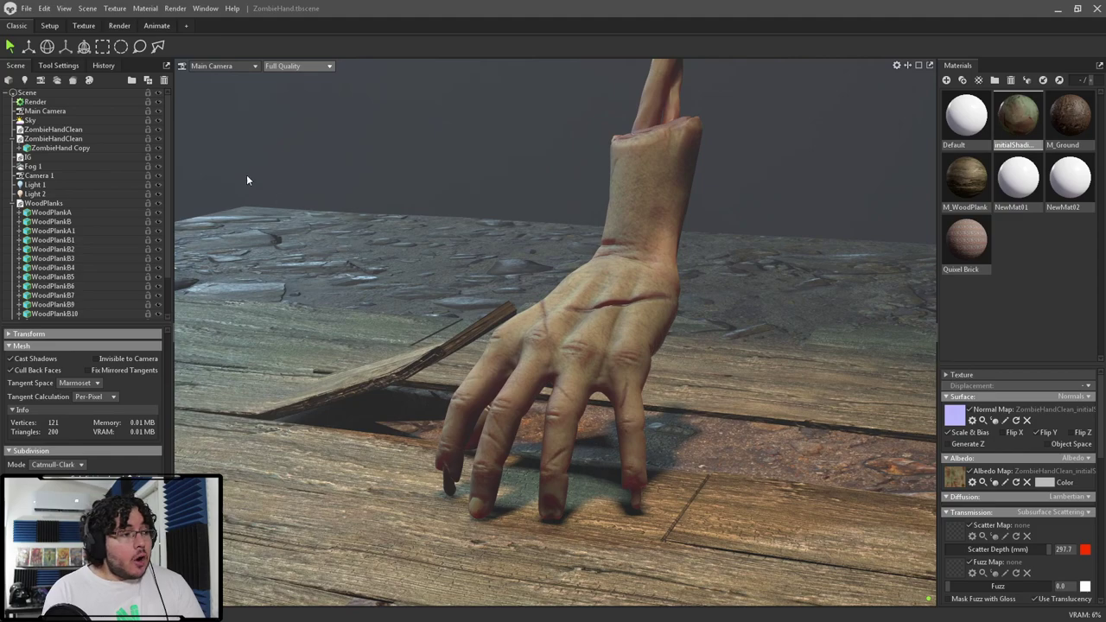
left_click(84, 26)
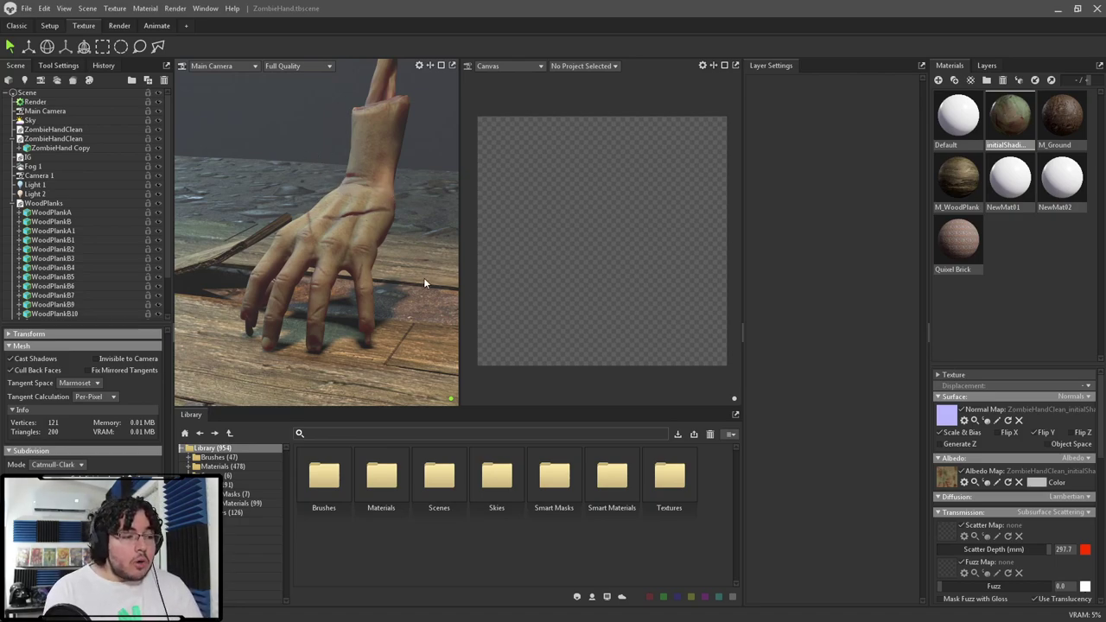
Open the Library's Materials folder and scroll its presets to find Aluminum Worn
double_click(395, 481)
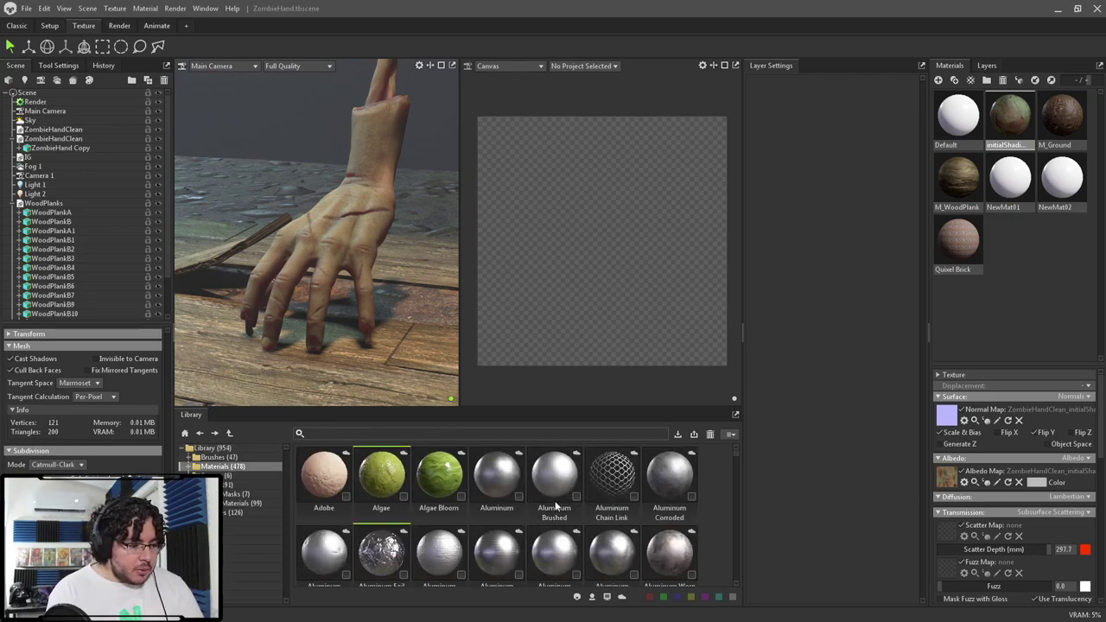
scroll(519, 496, "down", 3)
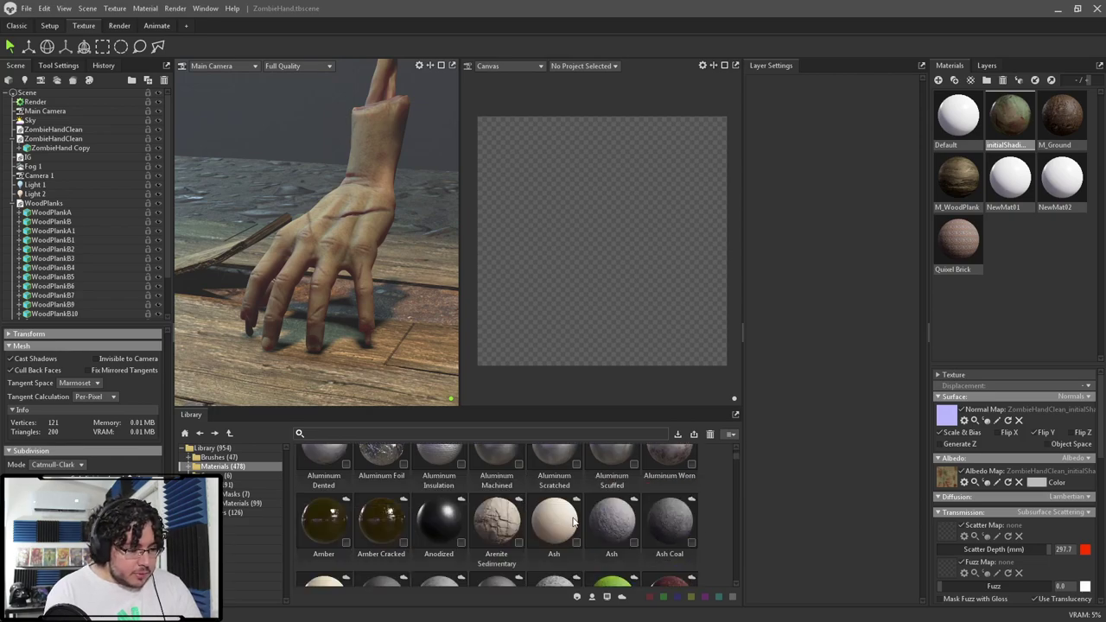
scroll(570, 518, "up", 1)
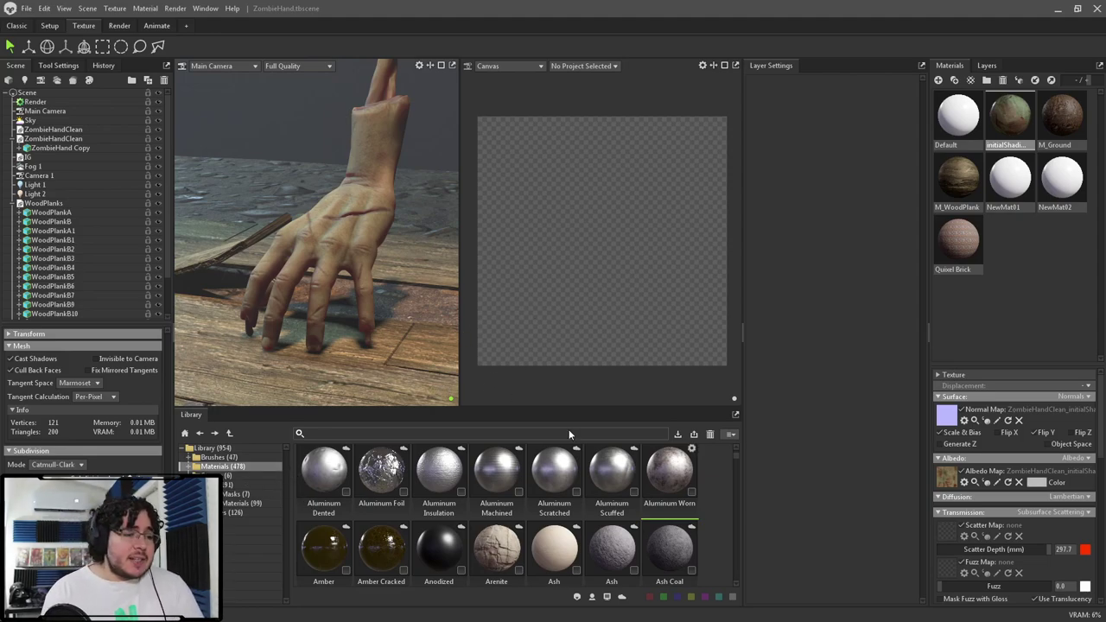
scroll(671, 469, "up", 1)
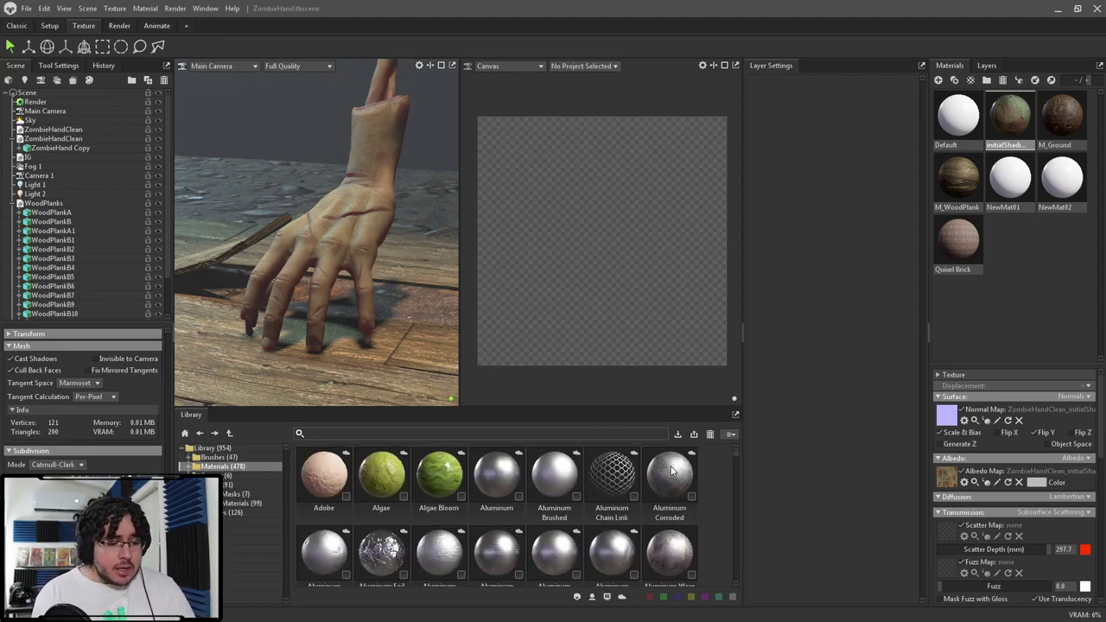
scroll(671, 519, "down", 1)
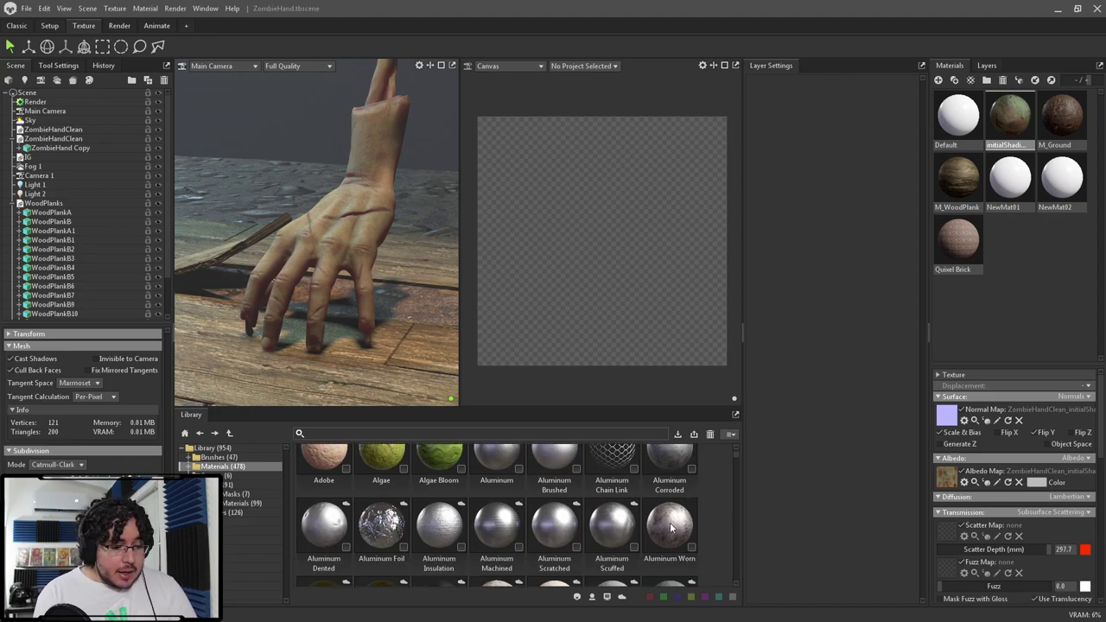
Add Aluminum Worn to the scene materials and drop it onto the zombie hand
double_click(672, 529)
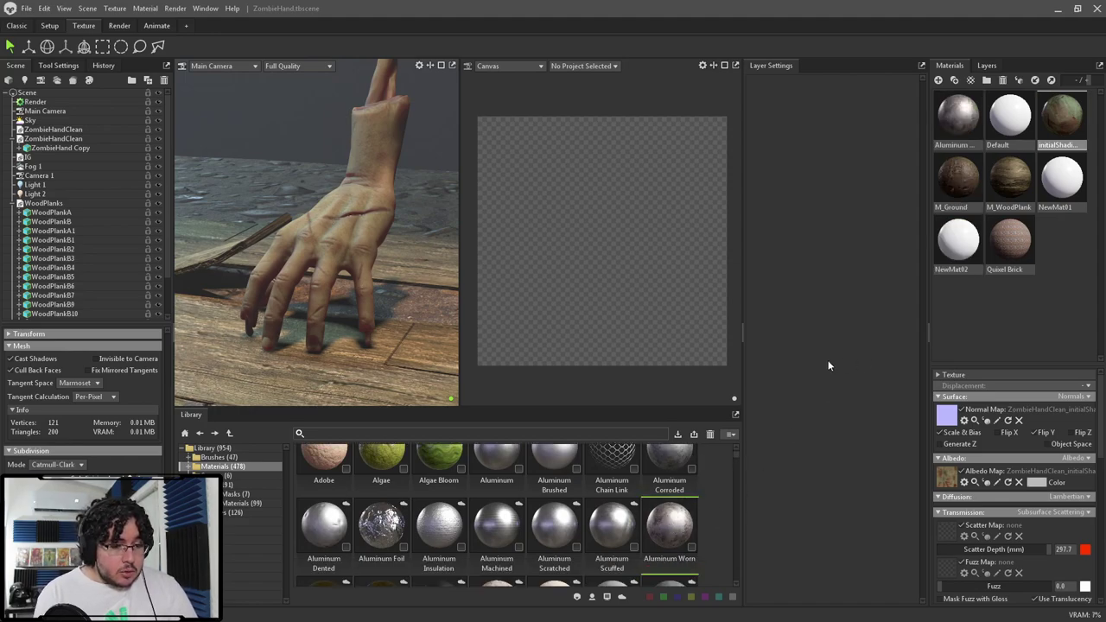
mouse_move(958, 115)
left_mouse_down()
mouse_move(902, 164)
mouse_move(374, 203)
mouse_move(403, 212)
mouse_move(420, 301)
mouse_move(311, 264)
mouse_move(354, 285)
mouse_move(322, 277)
mouse_move(371, 237)
mouse_move(258, 208)
mouse_move(362, 206)
mouse_move(311, 200)
mouse_move(388, 235)
mouse_move(363, 229)
left_mouse_up()
scroll(403, 212, "up", 5)
scroll(422, 305, "up", 3)
scroll(307, 262, "down", 2)
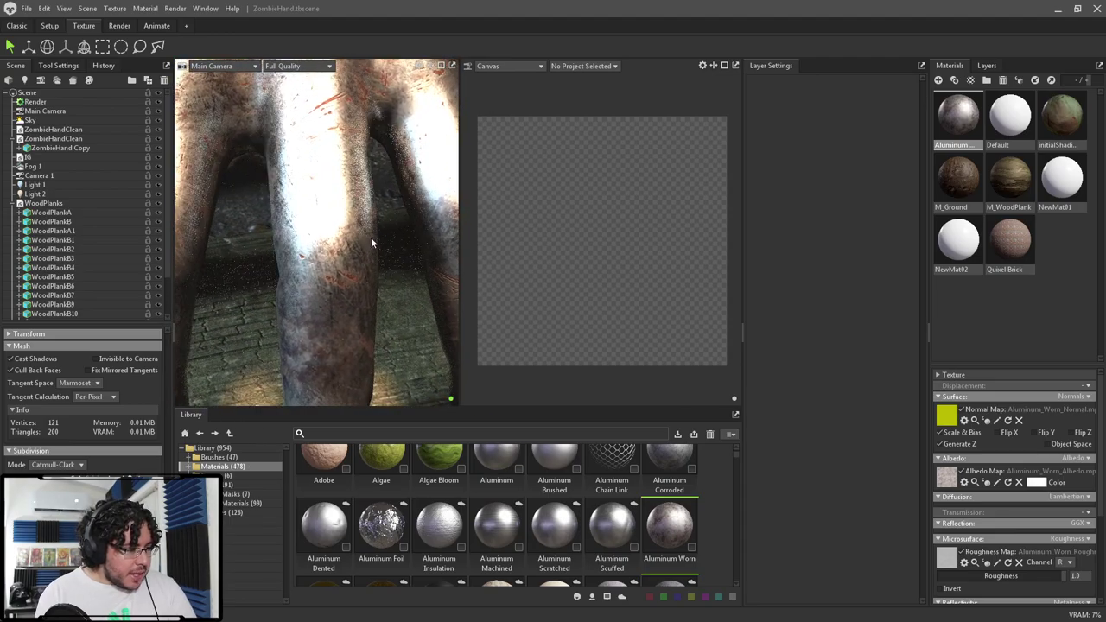
scroll(370, 237, "down", 3)
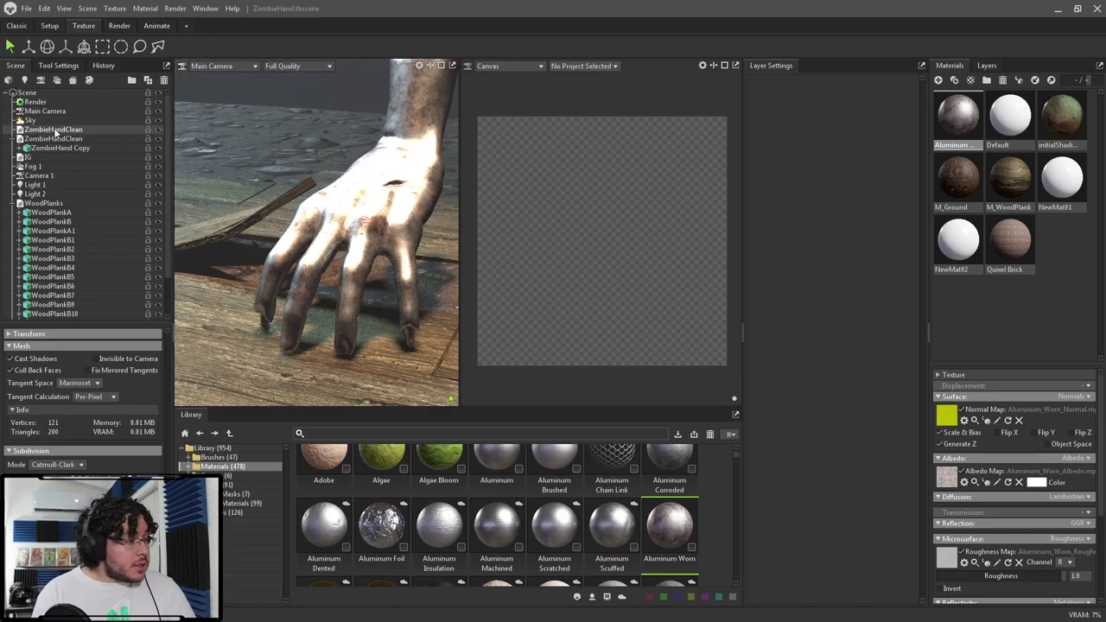
Tick Use Ray Tracing under Lighting in the scene's Render settings
left_click(38, 102)
scroll(76, 462, "down", 6)
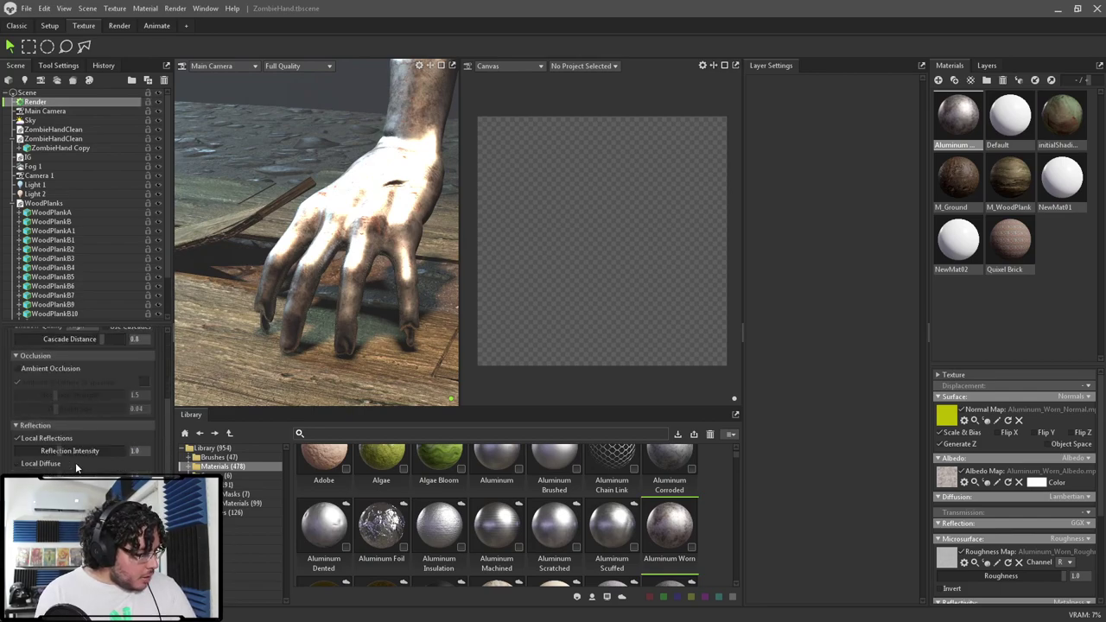
scroll(82, 398, "up", 6)
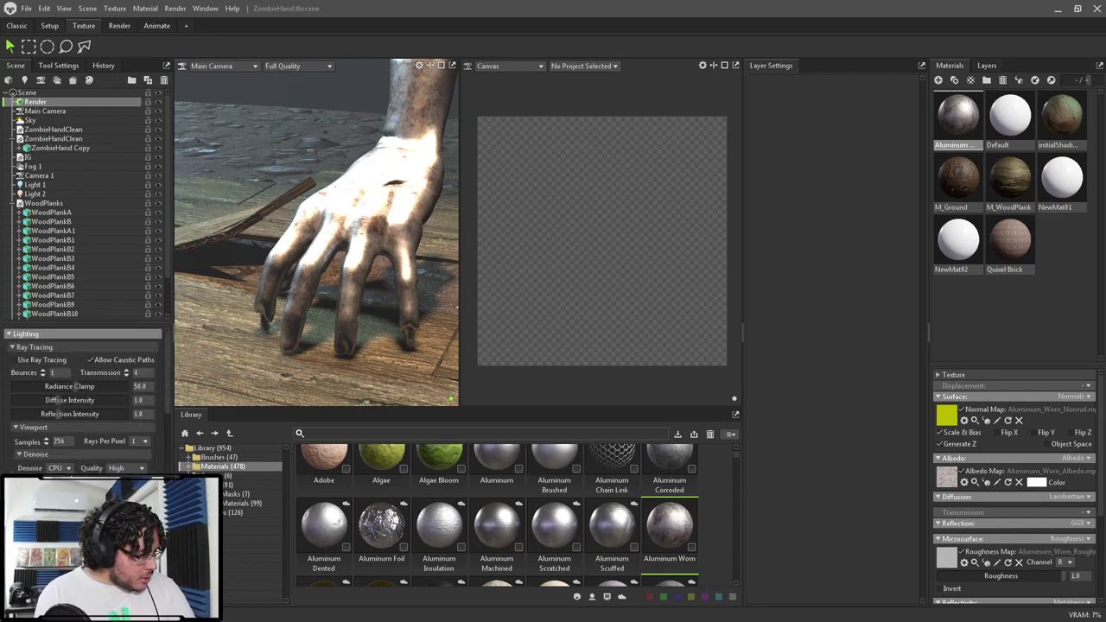
left_click(14, 362)
left_click(12, 348)
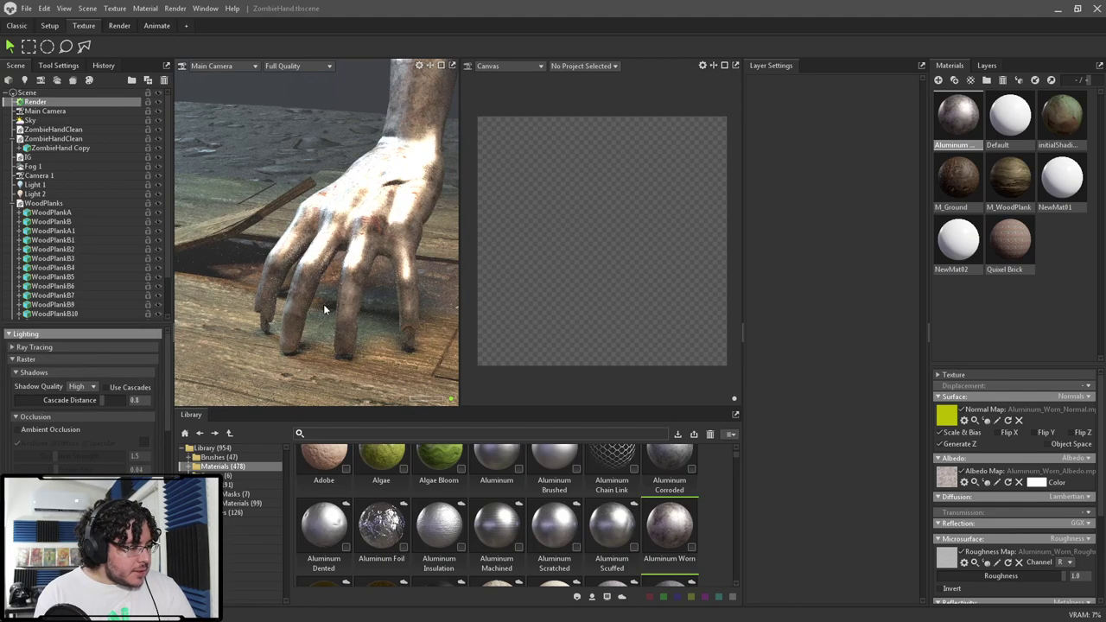
left_click(12, 347)
left_click(14, 360)
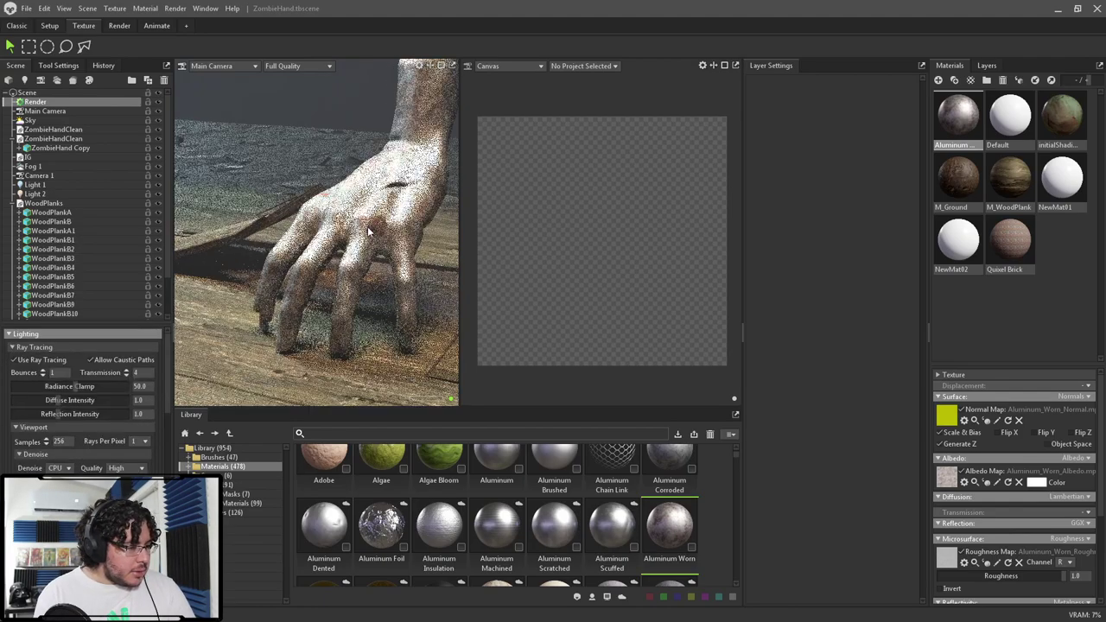
left_click_drag(418, 229, 298, 205)
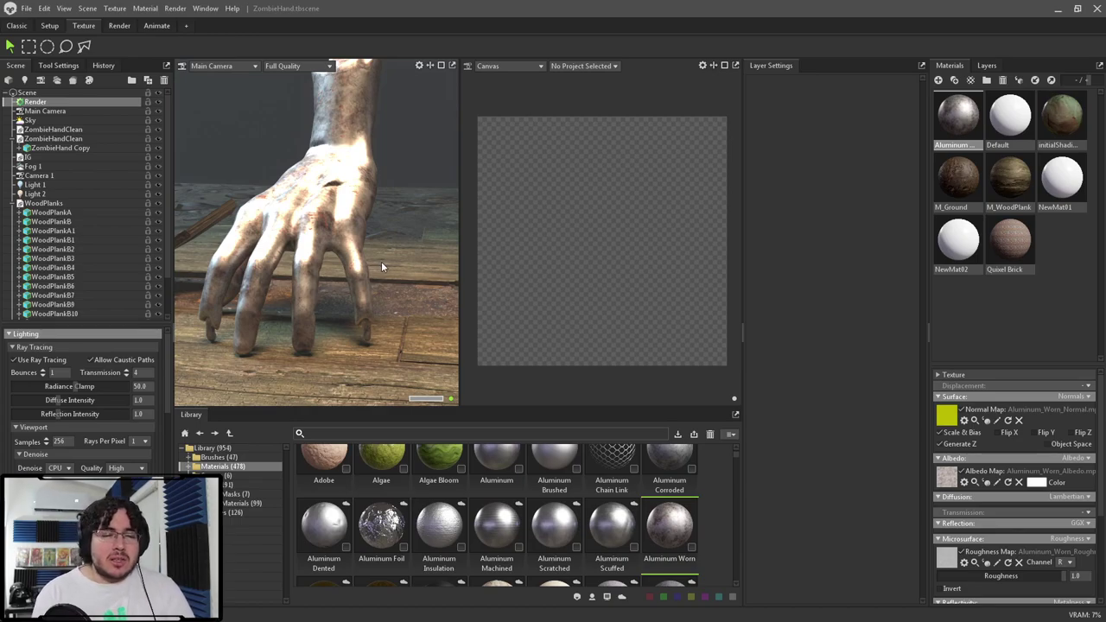
mouse_move(381, 261)
left_mouse_down()
mouse_move(394, 278)
mouse_move(382, 260)
left_mouse_up()
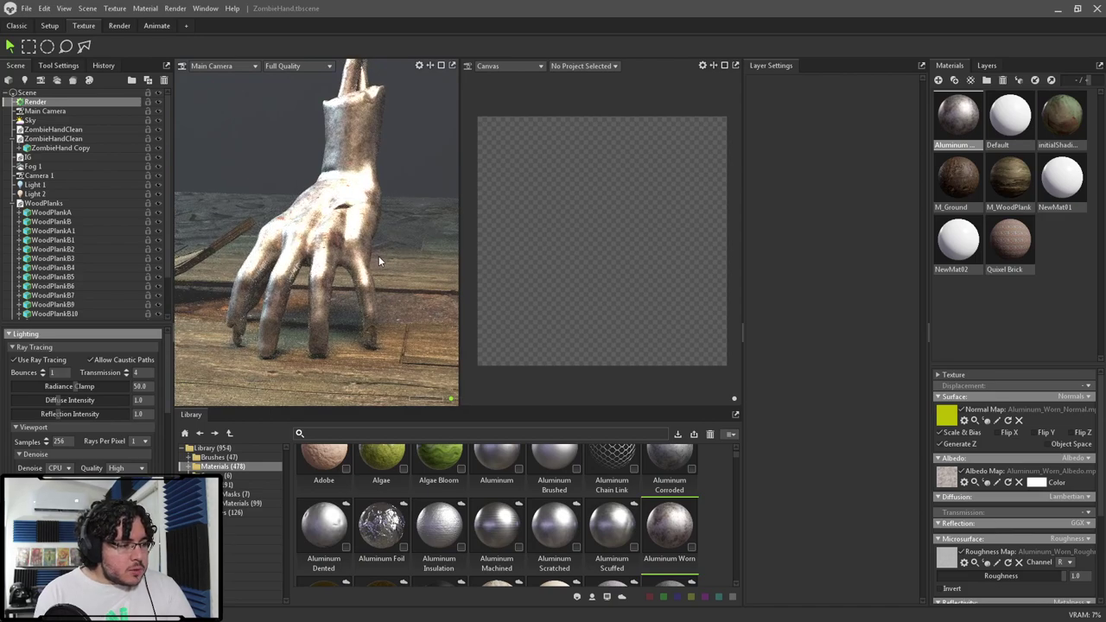